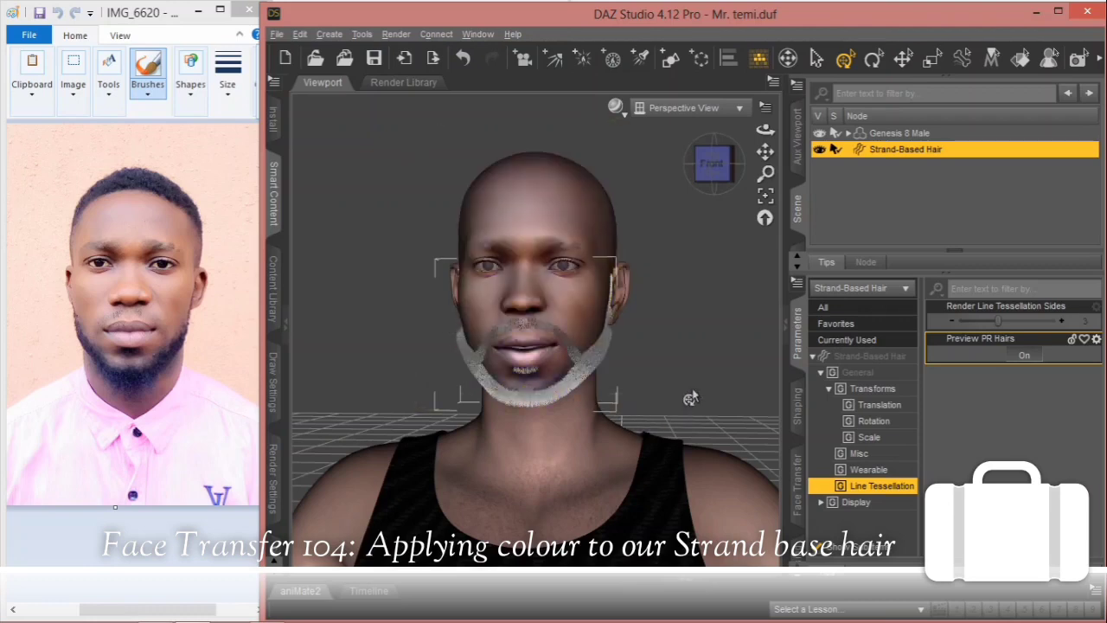
Move the side pane from Shaping to the Surfaces tab to list its shader presets.
{"action": "scroll", "coordinate": [690, 398], "scroll_direction": "down", "scroll_amount": 2}
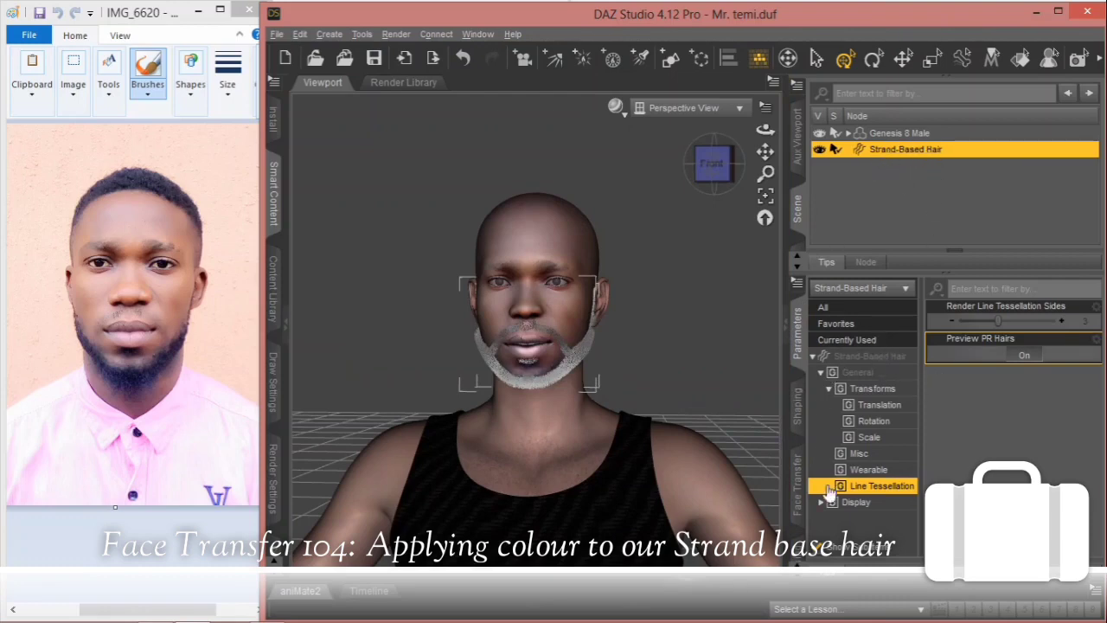
{"action": "left_click", "coordinate": [797, 422]}
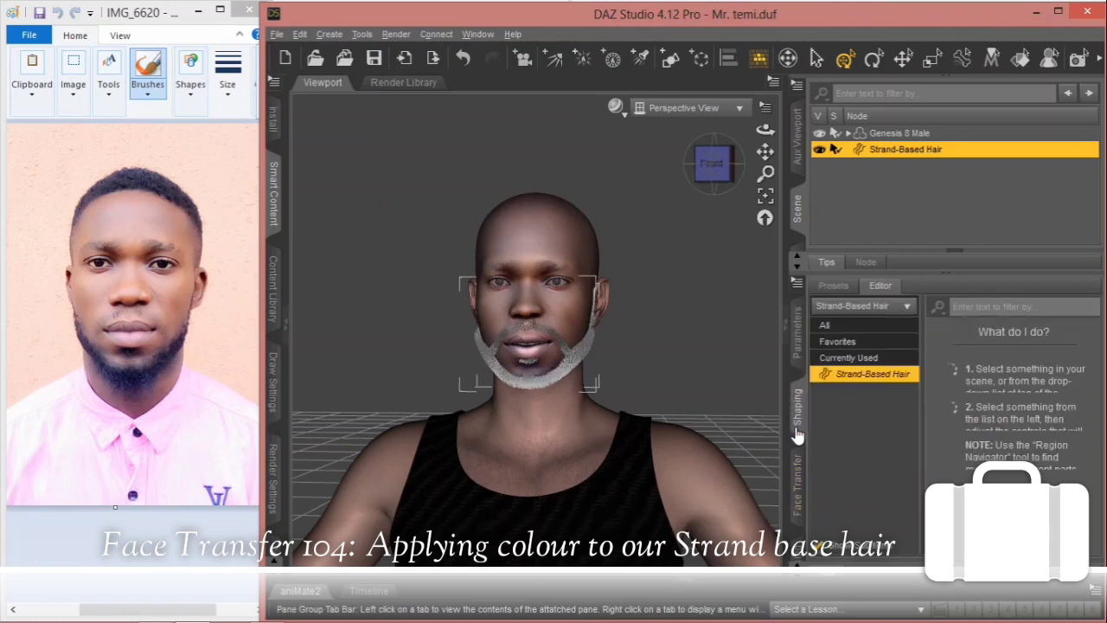
{"action": "scroll", "coordinate": [798, 450], "scroll_direction": "down", "scroll_amount": 4}
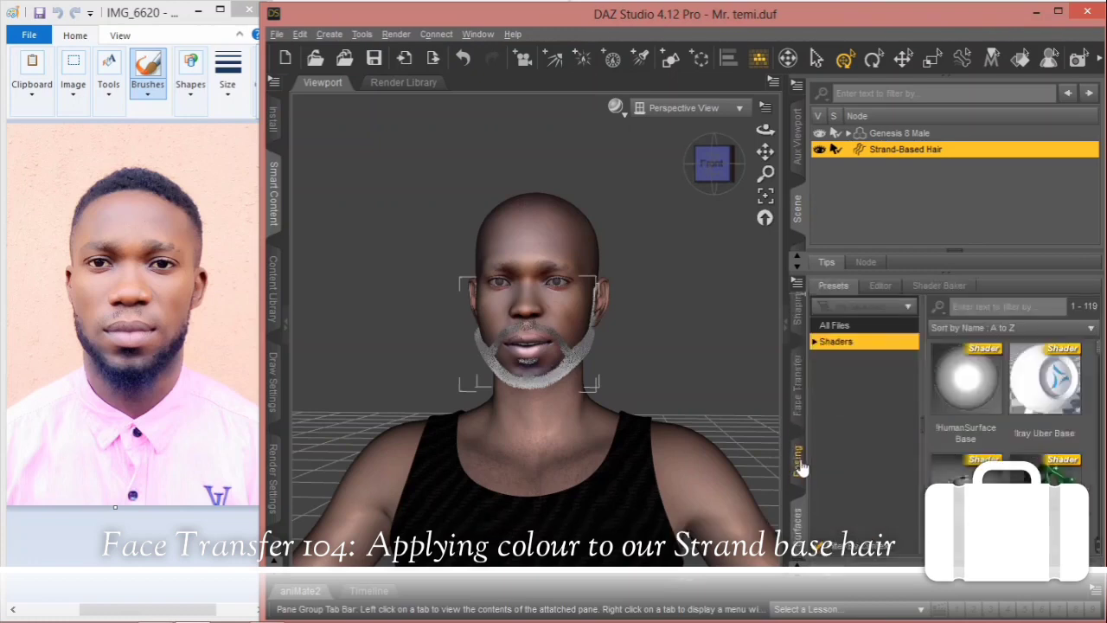
{"action": "left_click", "coordinate": [797, 468]}
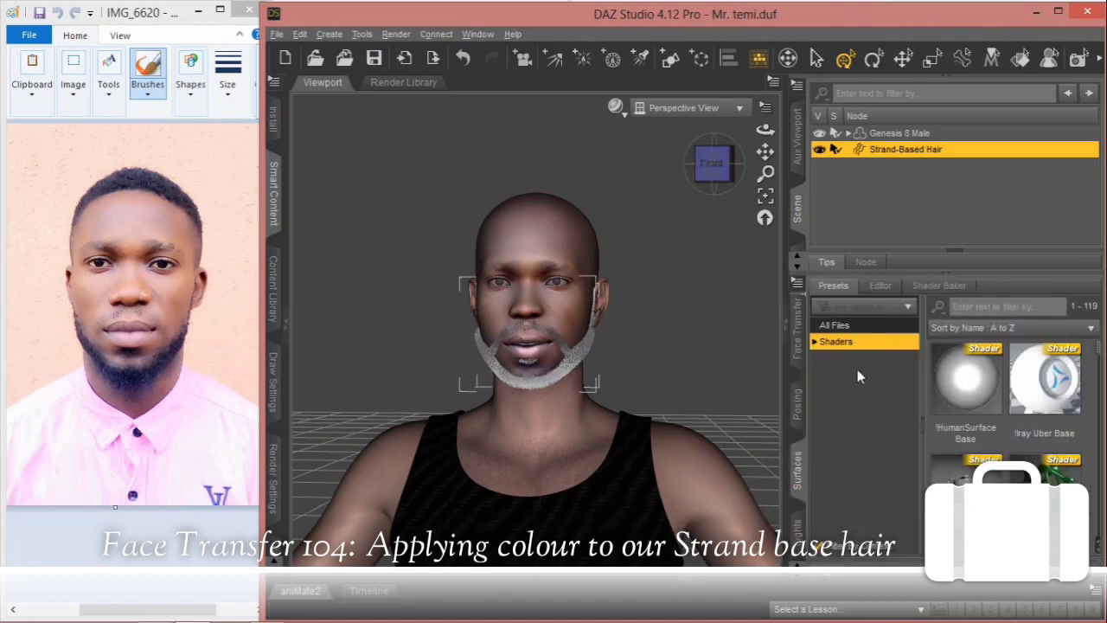
{"action": "left_click", "coordinate": [880, 286]}
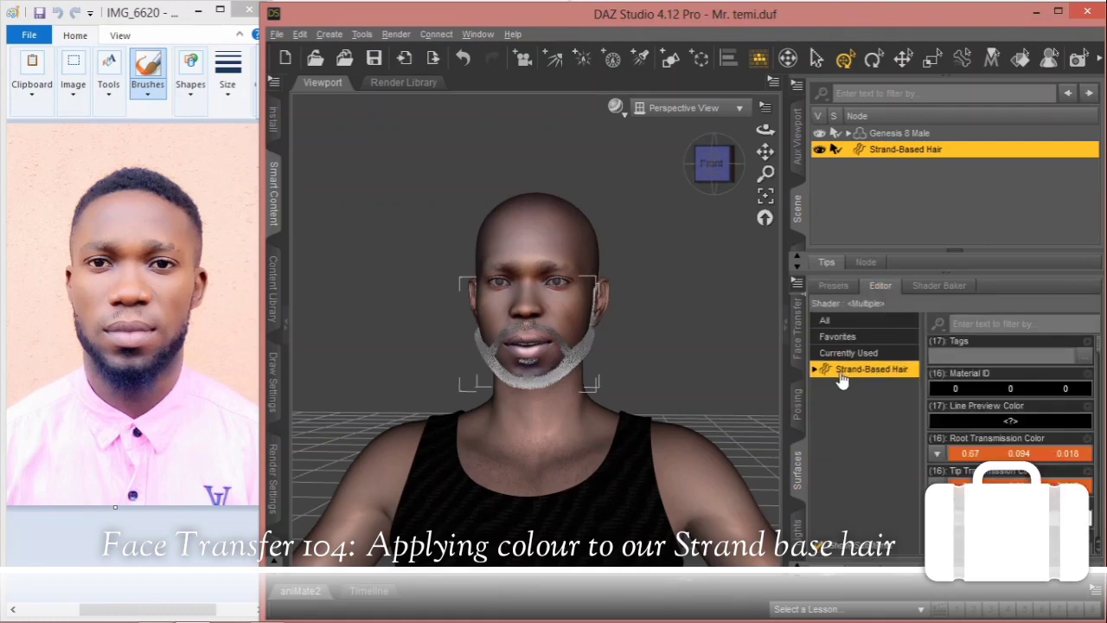
{"action": "left_click", "coordinate": [830, 288]}
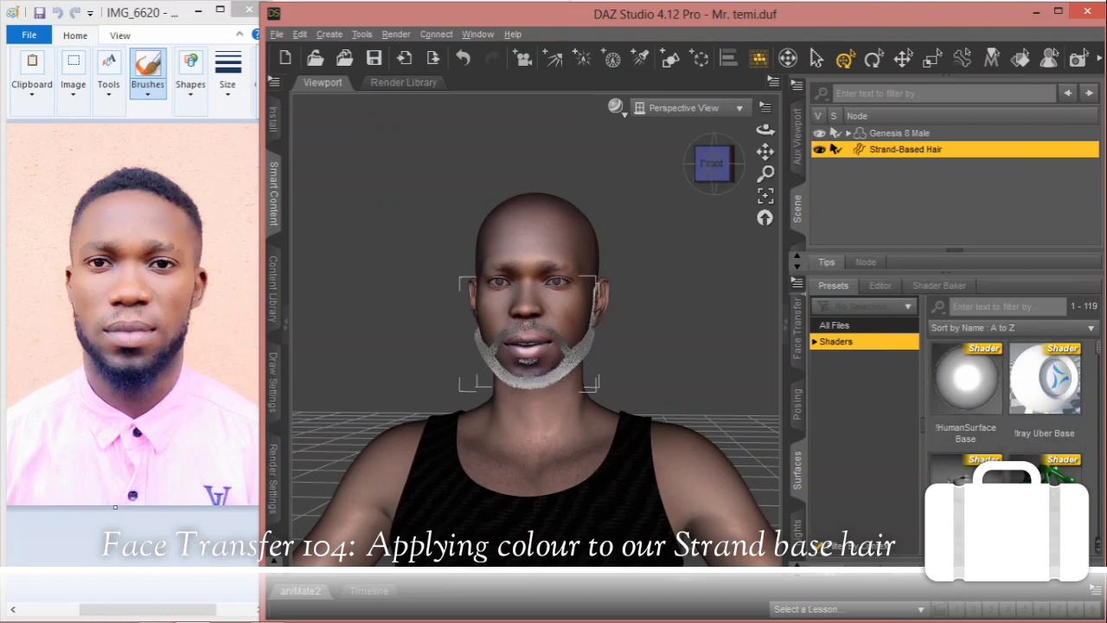
{"action": "mouse_move", "coordinate": [965, 489]}
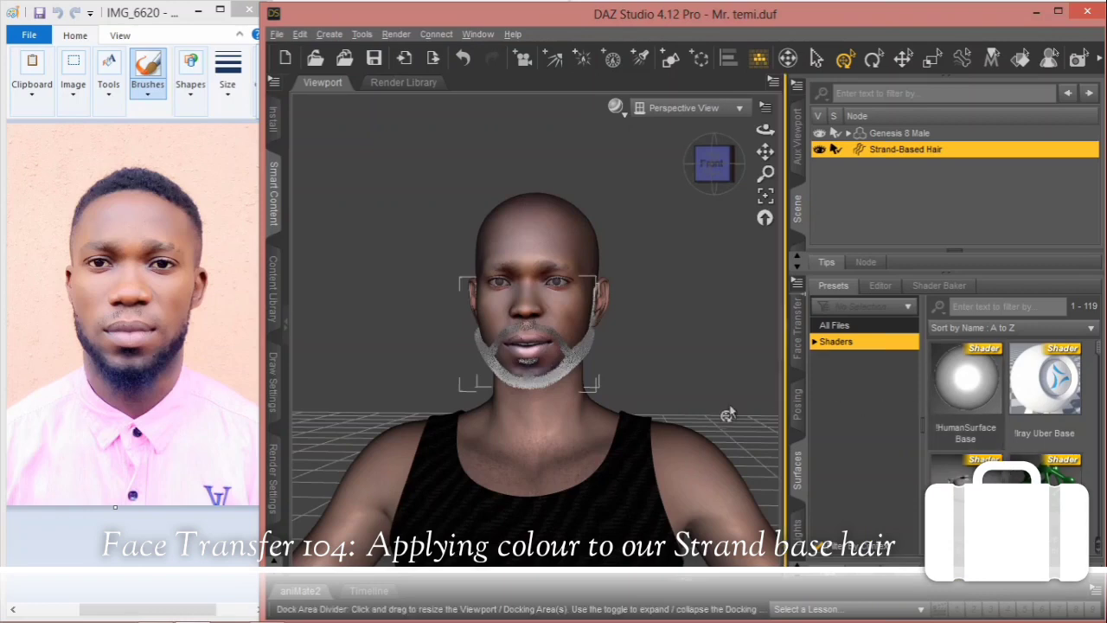
Filter the shader presets by 'hair' to leave Iray Blended Dual Lobe and RSL Strand-Based shaders.
{"action": "left_click", "coordinate": [982, 307]}
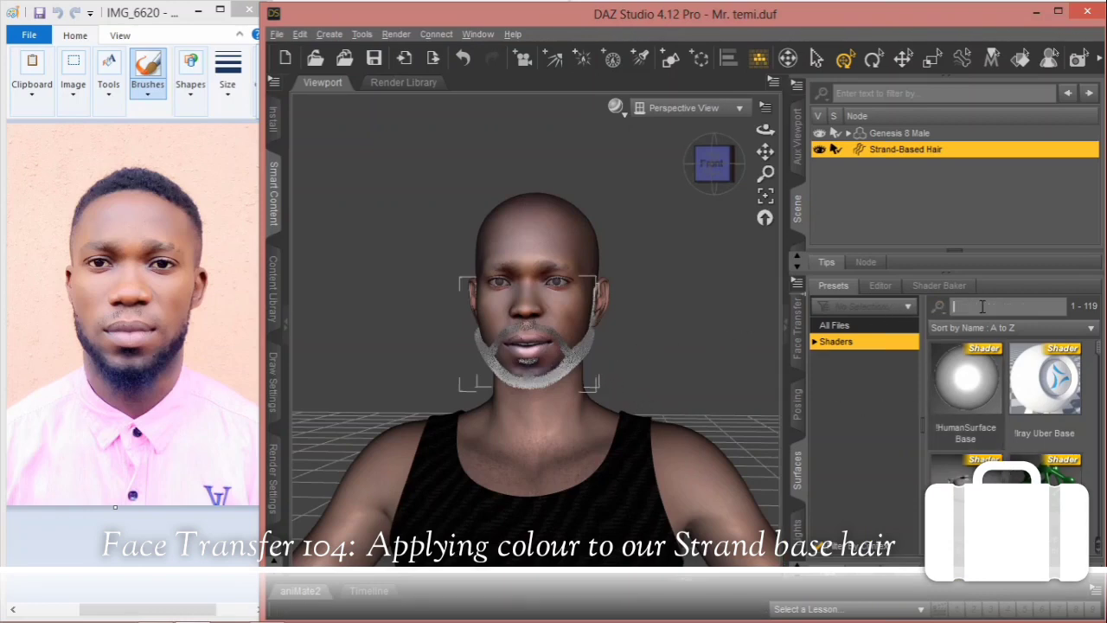
{"action": "type", "text": "hair"}
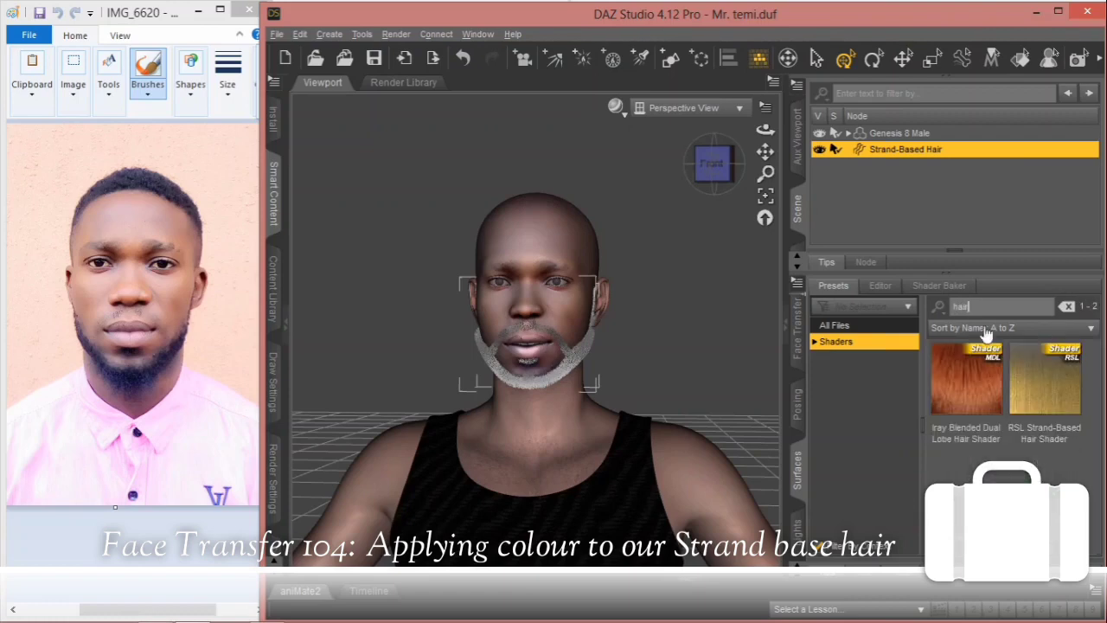
{"action": "mouse_move", "coordinate": [981, 425]}
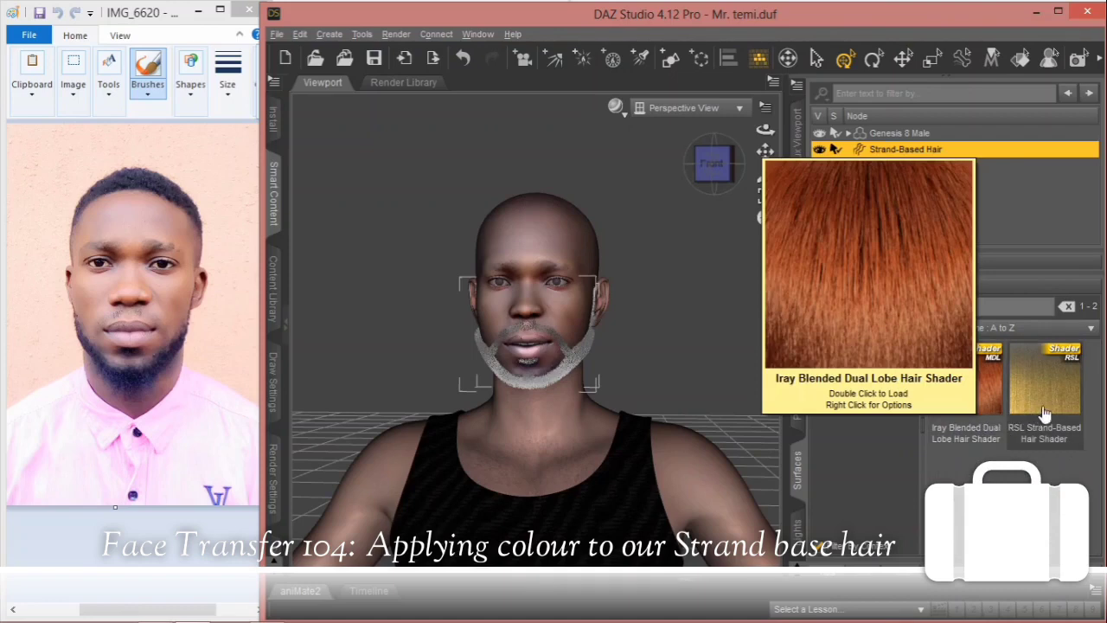
{"action": "mouse_move", "coordinate": [1045, 415]}
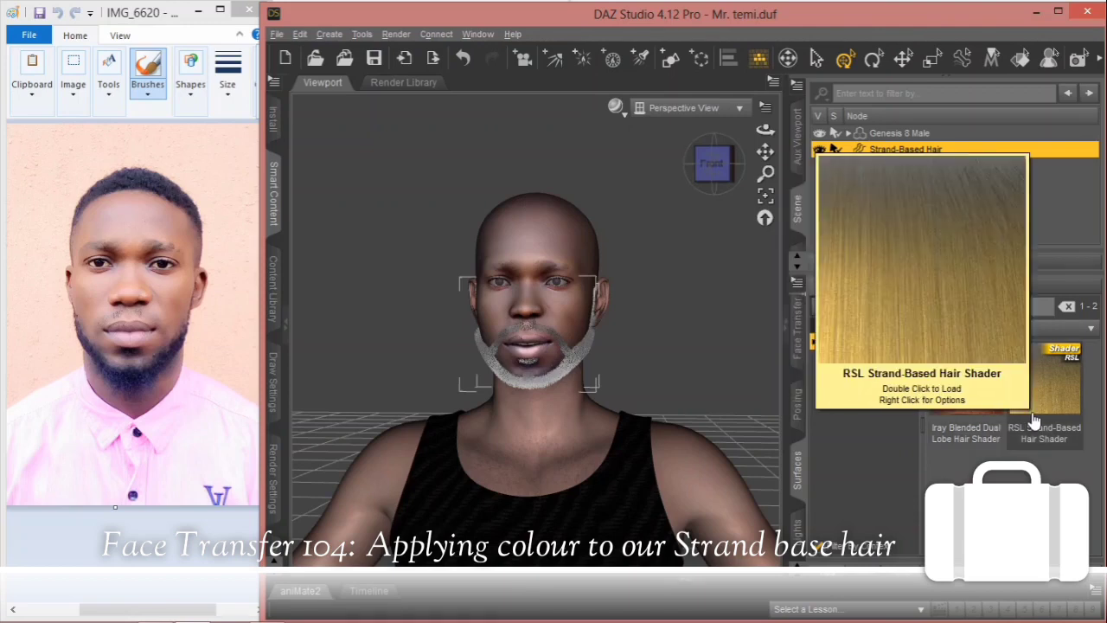
Apply the Iray Blended Dual Lobe Hair Shader to the beard and show its Editor properties.
{"action": "double_click", "coordinate": [971, 424]}
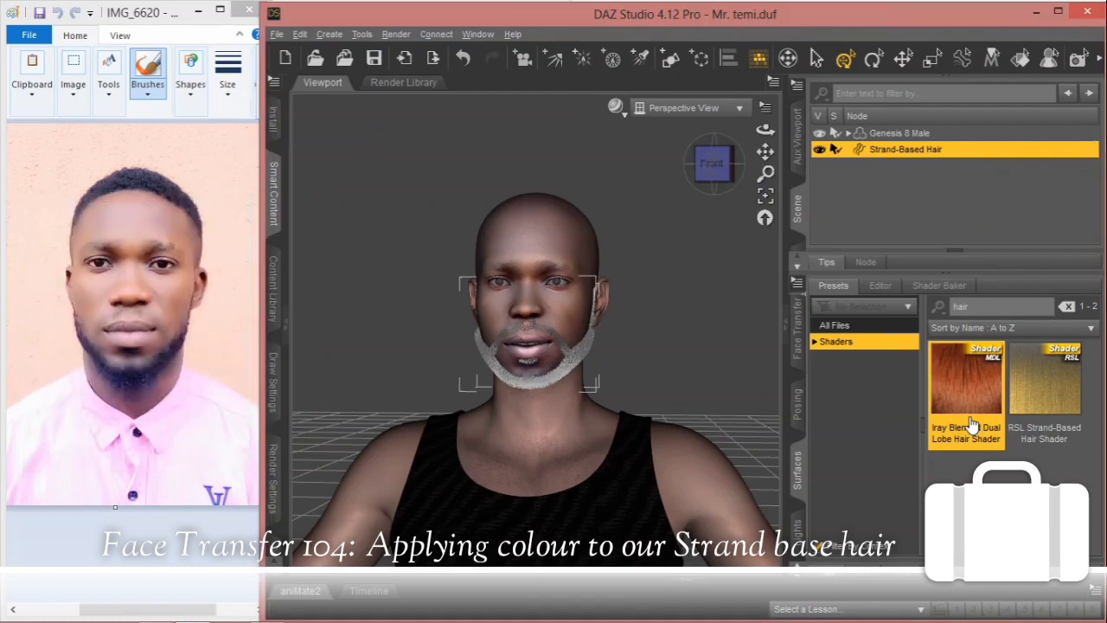
{"action": "left_click", "coordinate": [880, 286]}
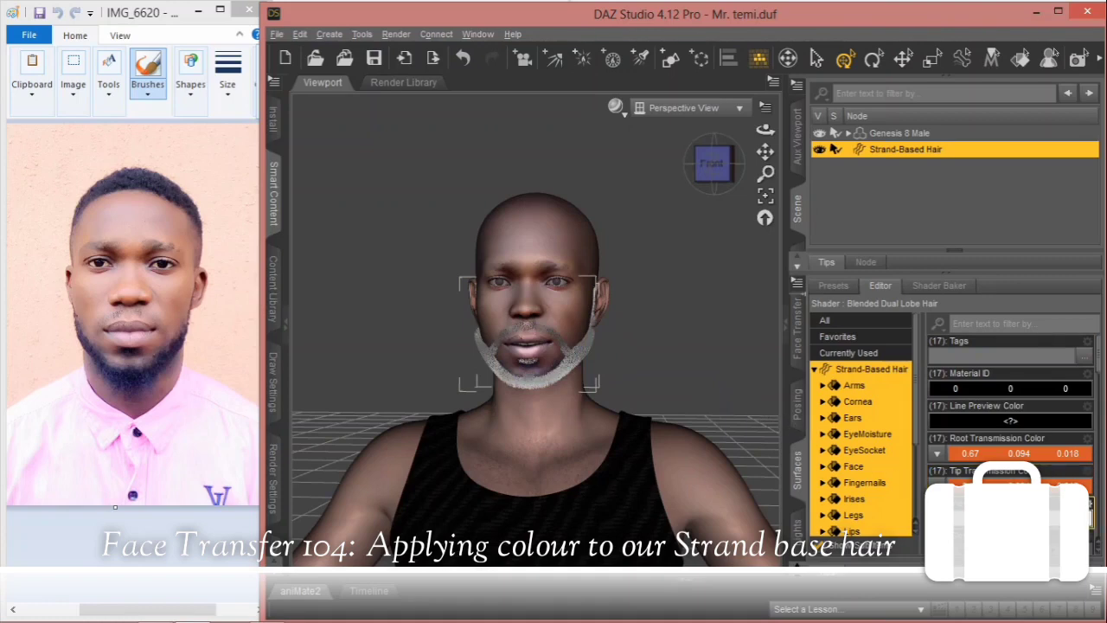
Set the beard's hair colour to near-black RGB 13, 13, 13, saved as a custom colour.
{"action": "left_click", "coordinate": [1019, 486]}
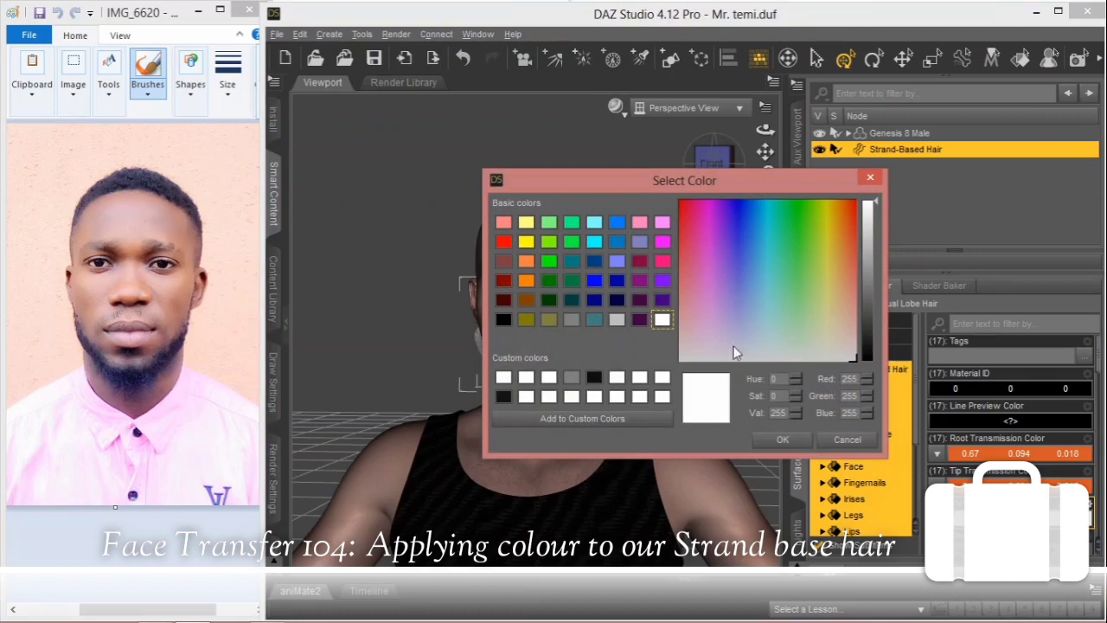
{"action": "left_click", "coordinate": [871, 350]}
{"action": "mouse_move", "coordinate": [872, 355]}
{"action": "left_mouse_down"}
{"action": "mouse_move", "coordinate": [876, 344]}
{"action": "mouse_move", "coordinate": [875, 358]}
{"action": "left_mouse_up"}
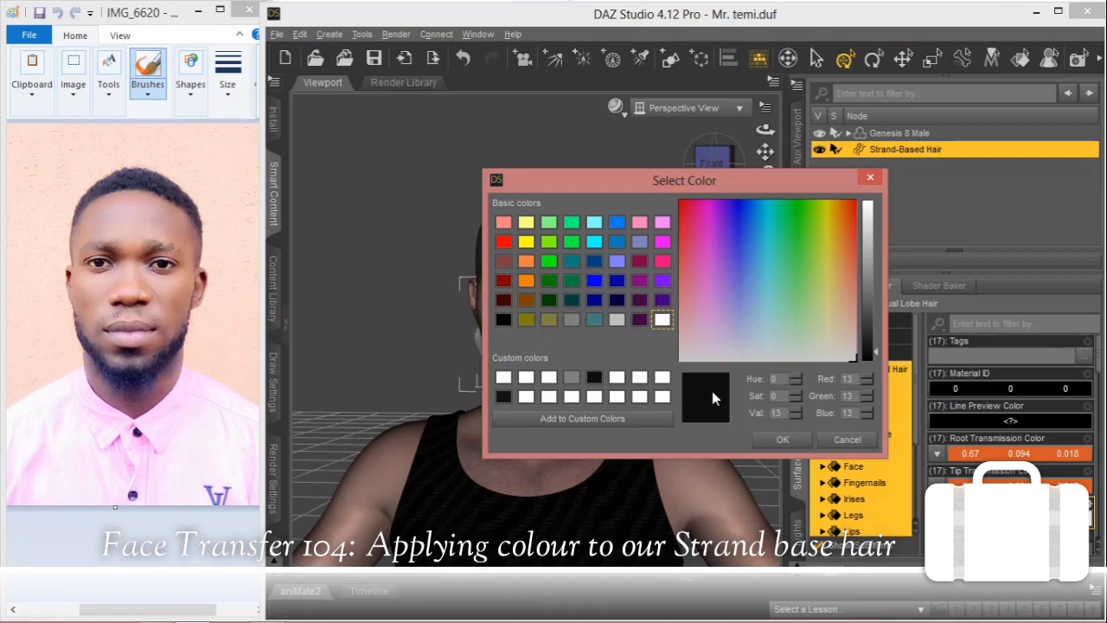
{"action": "left_click_drag", "start_coordinate": [712, 396], "coordinate": [661, 378]}
{"action": "left_click", "coordinate": [661, 378]}
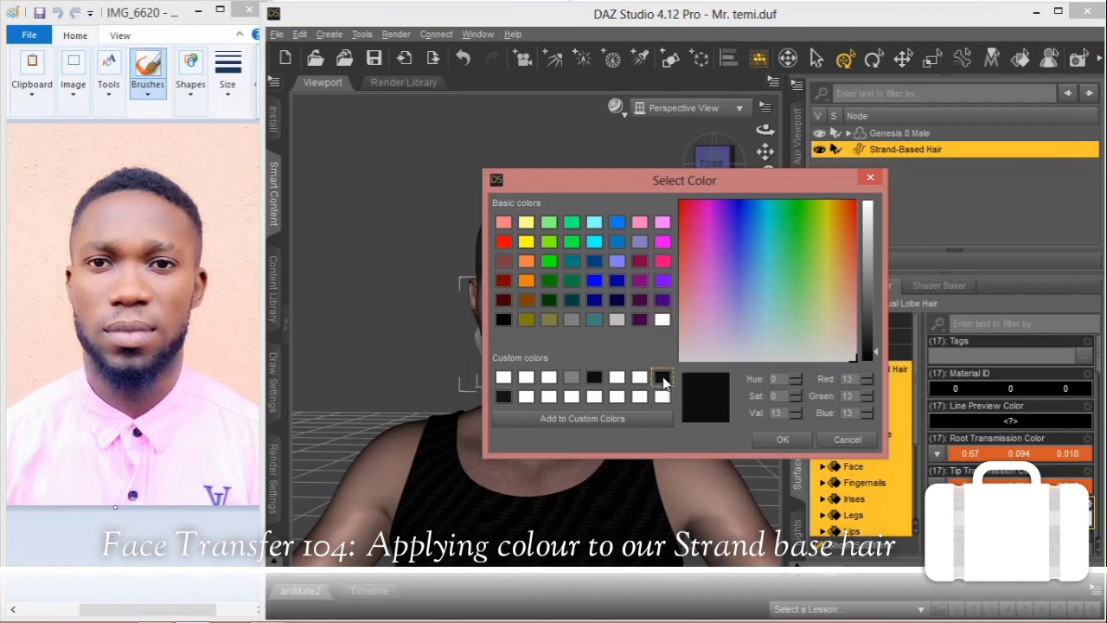
{"action": "left_click", "coordinate": [774, 439]}
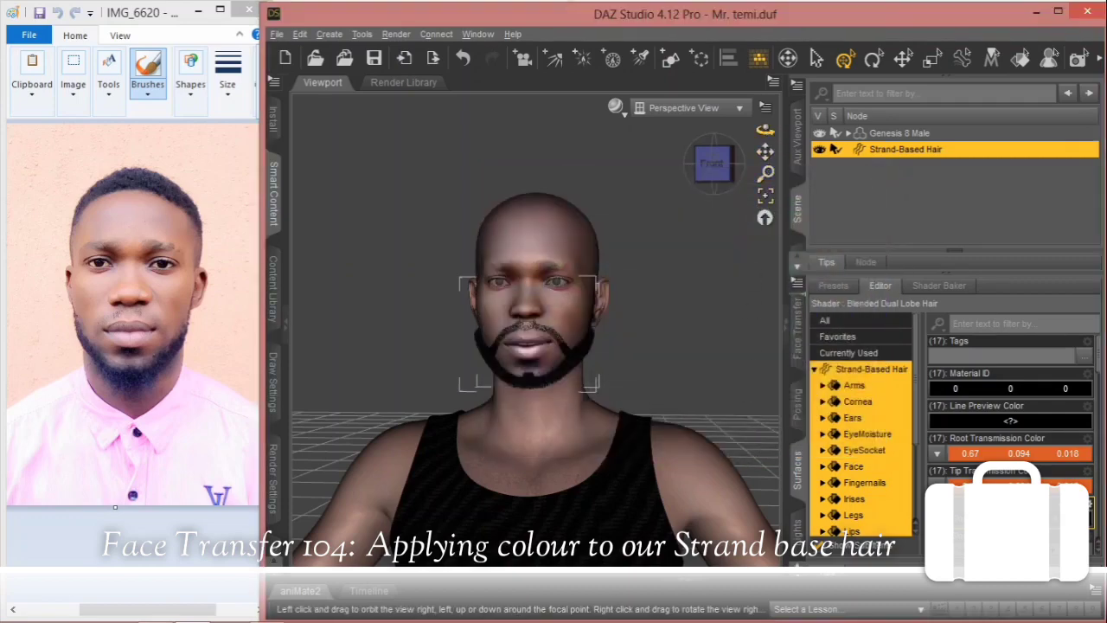
Orbit the figure to a three-quarter side view of his black beard.
{"action": "mouse_move", "coordinate": [765, 130]}
{"action": "left_mouse_down"}
{"action": "mouse_move", "coordinate": [709, 129]}
{"action": "mouse_move", "coordinate": [765, 130]}
{"action": "left_mouse_up"}
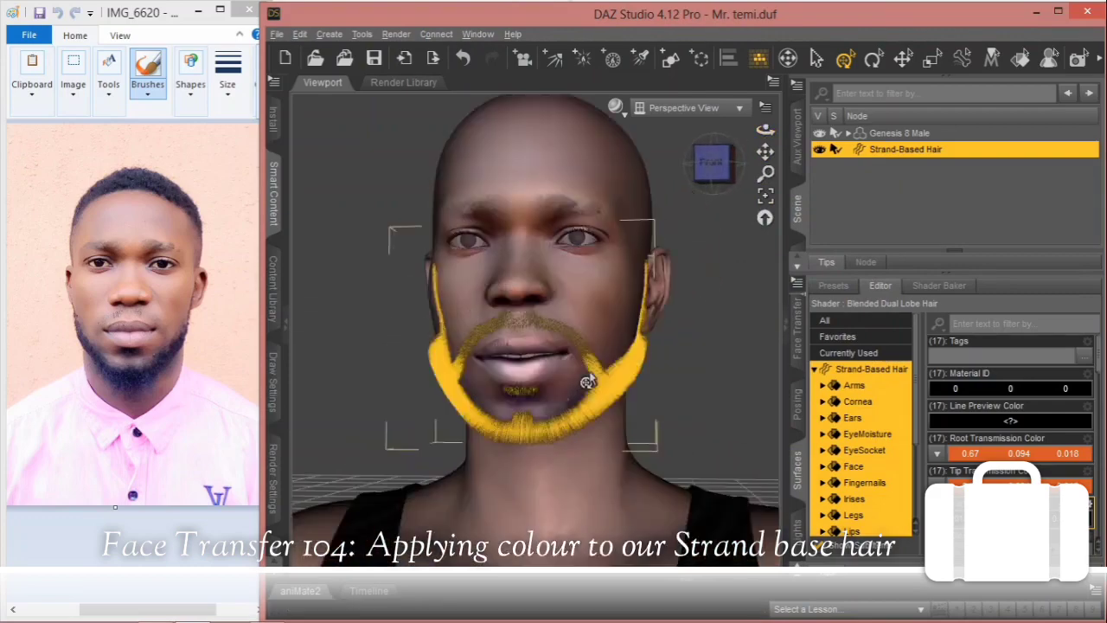
{"action": "scroll", "coordinate": [587, 382], "scroll_direction": "up", "scroll_amount": 4}
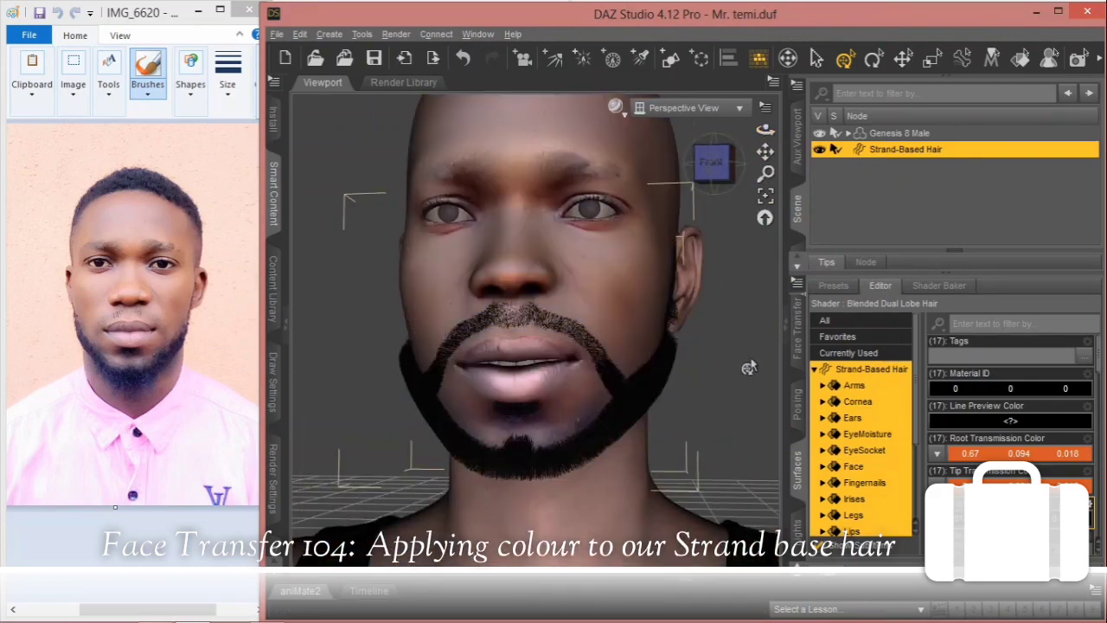
{"action": "left_click_drag", "start_coordinate": [765, 129], "coordinate": [716, 130]}
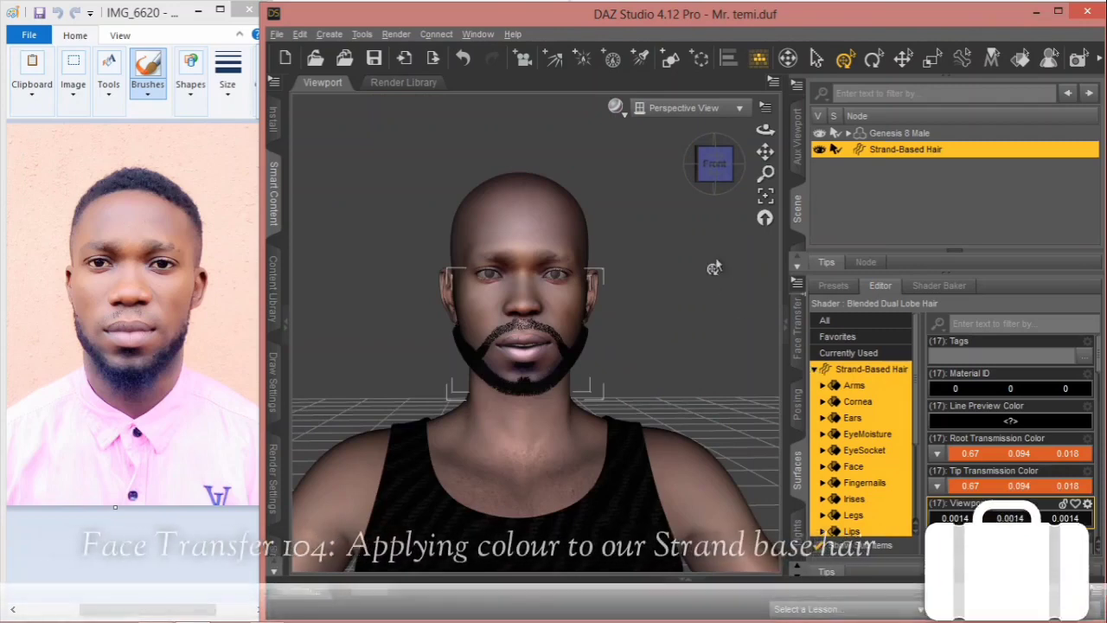
{"action": "left_click_drag", "start_coordinate": [766, 130], "coordinate": [716, 199]}
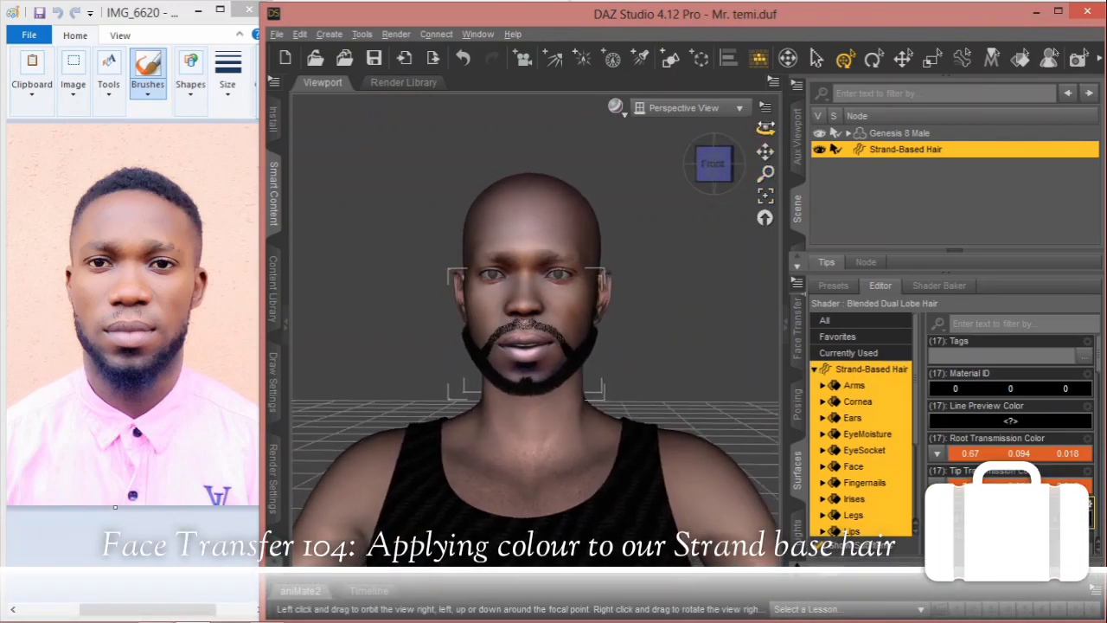
{"action": "mouse_move", "coordinate": [765, 130]}
{"action": "left_mouse_down"}
{"action": "mouse_move", "coordinate": [748, 131]}
{"action": "mouse_move", "coordinate": [759, 131]}
{"action": "left_mouse_up"}
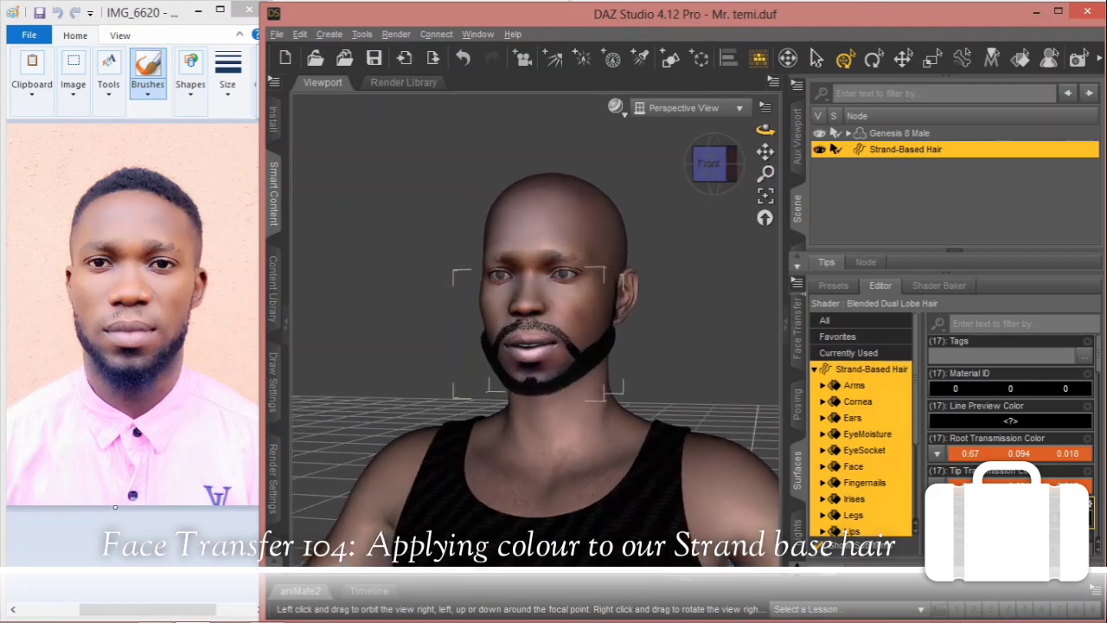
{"action": "left_click", "coordinate": [619, 110]}
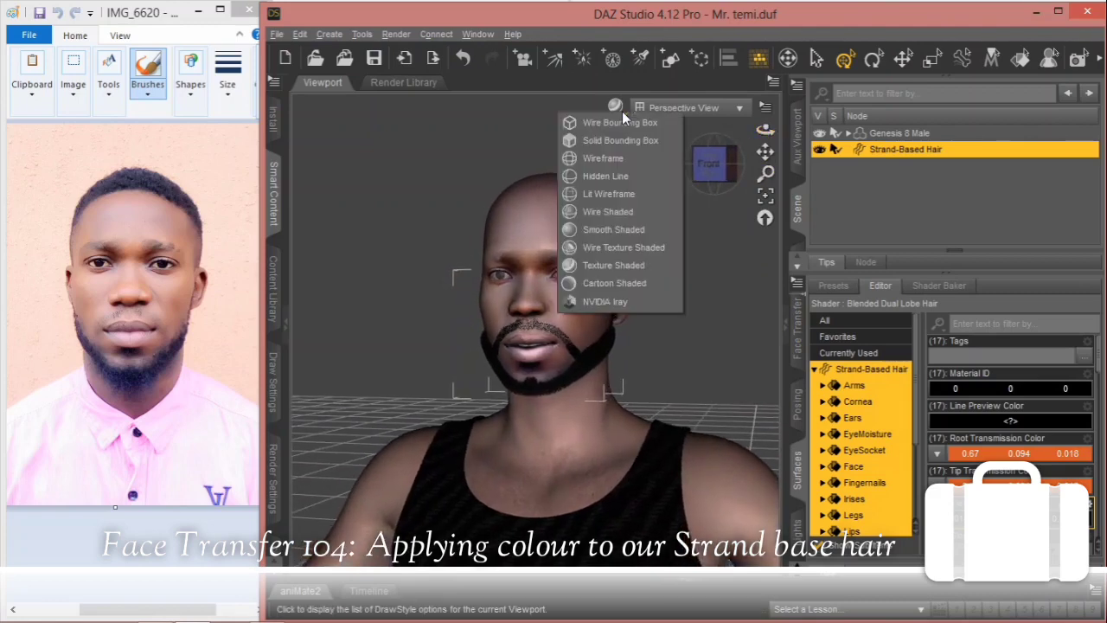
{"action": "left_click", "coordinate": [630, 303]}
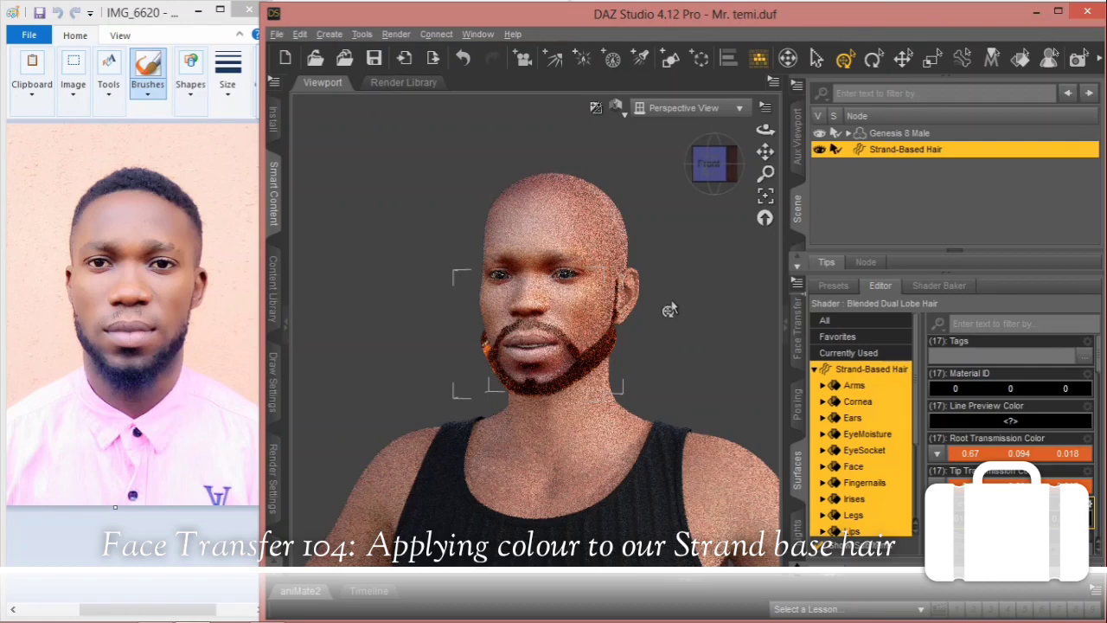
{"action": "left_click", "coordinate": [623, 114]}
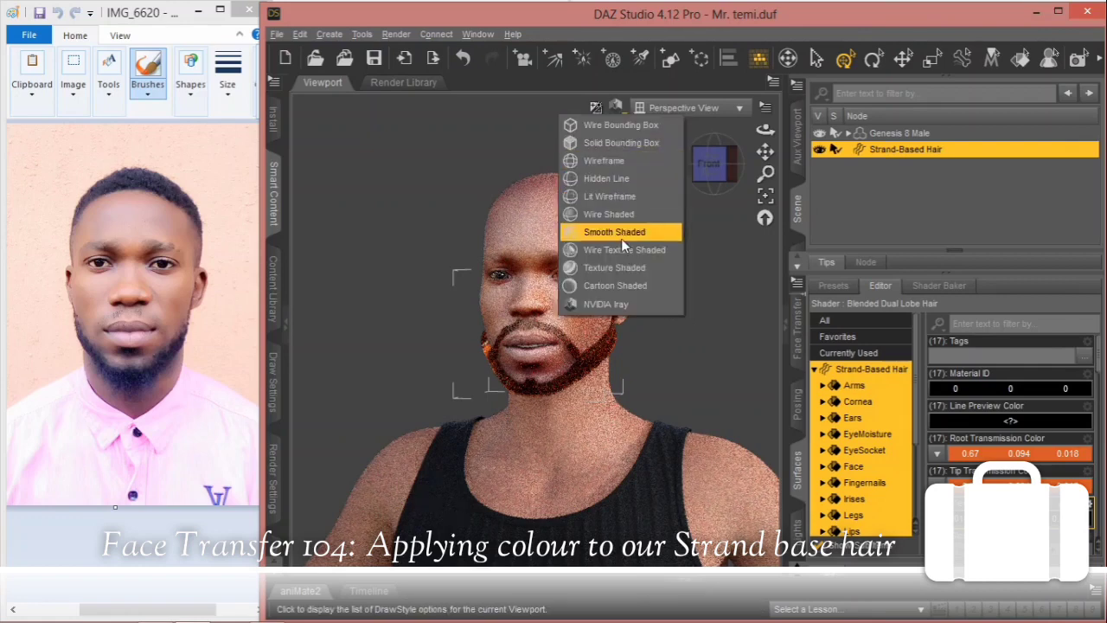
{"action": "left_click", "coordinate": [620, 268]}
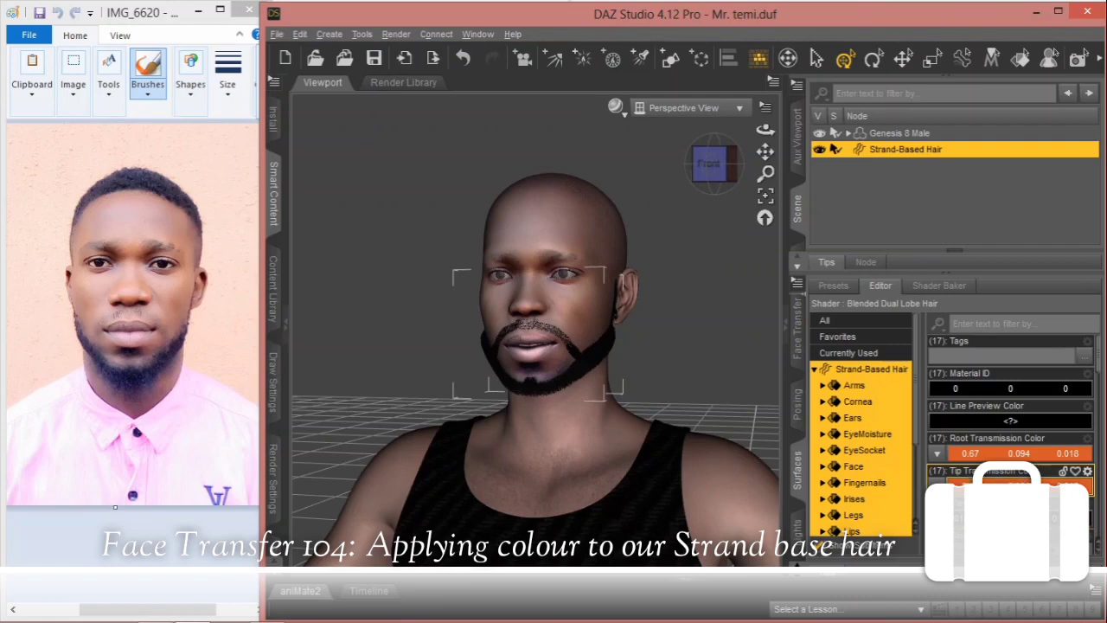
Set the beard's Tip Transmission and Root Transmission colours to the near-black custom colour.
{"action": "left_click", "coordinate": [1012, 486]}
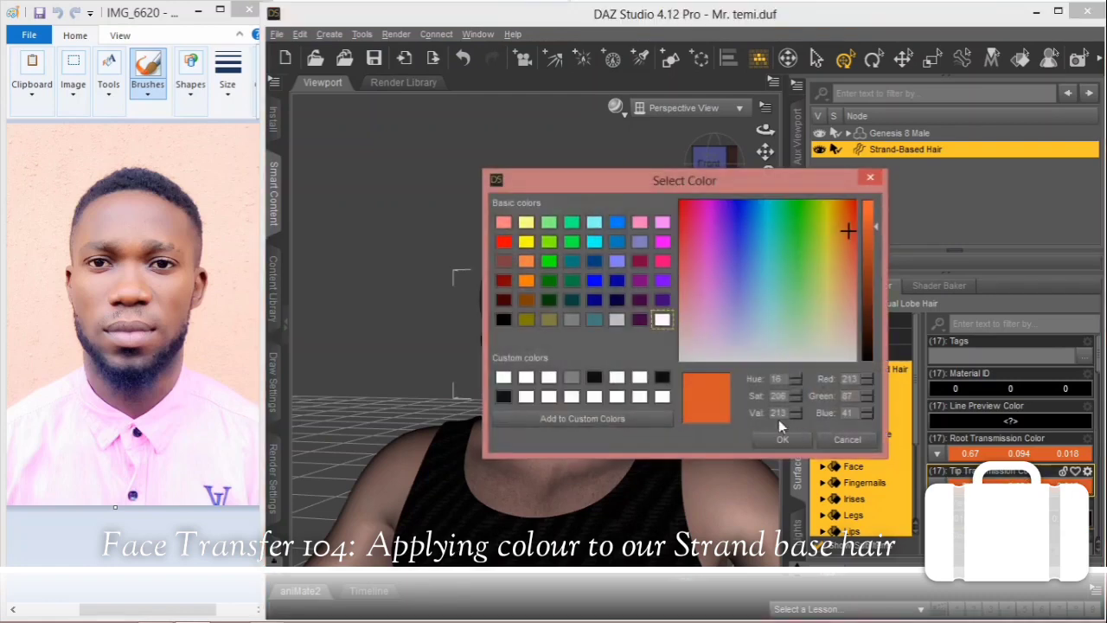
{"action": "left_click", "coordinate": [663, 378]}
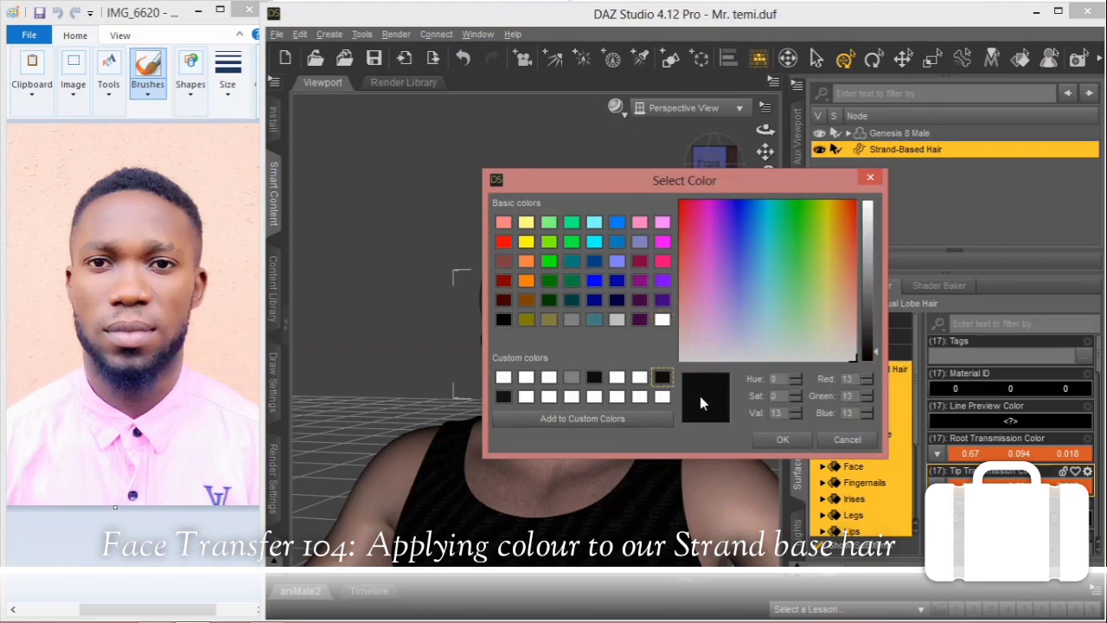
{"action": "left_click", "coordinate": [783, 440]}
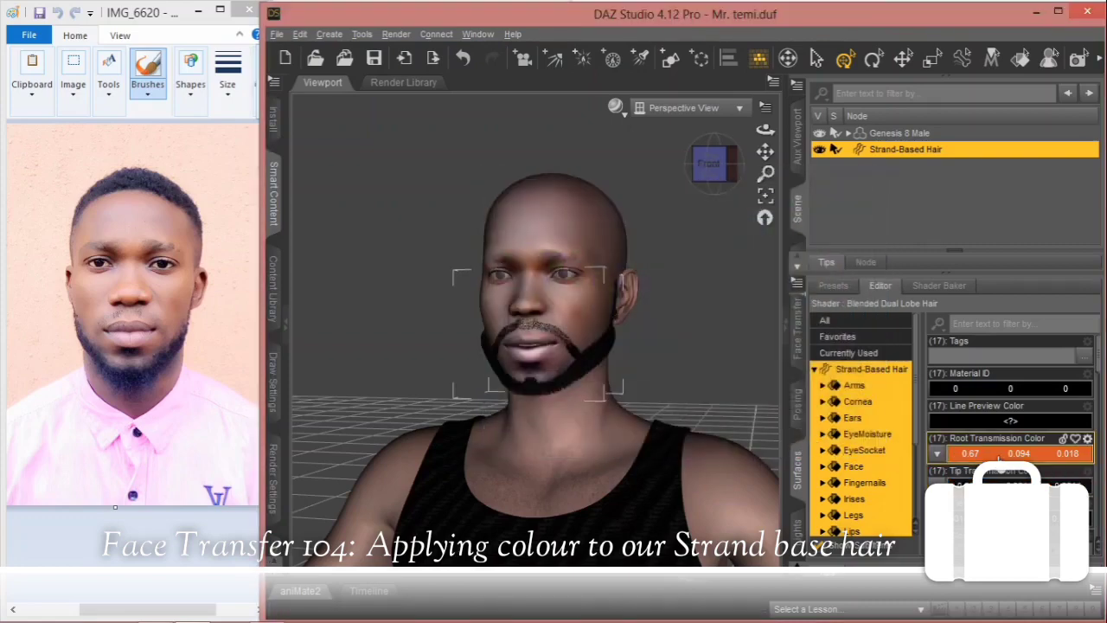
{"action": "left_click", "coordinate": [1001, 455]}
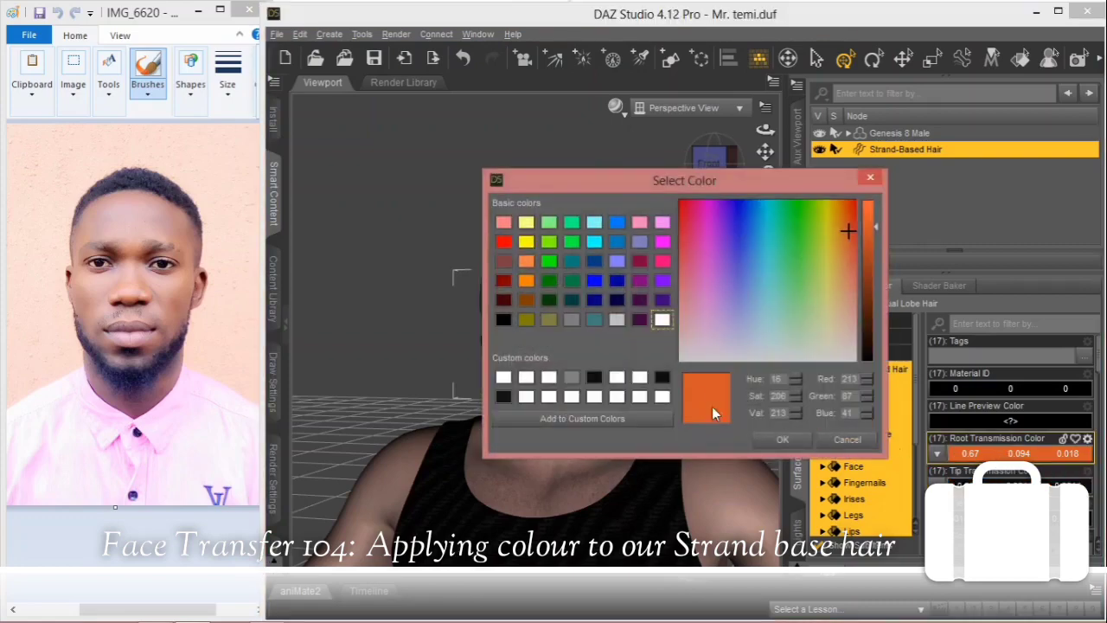
{"action": "left_click", "coordinate": [662, 378]}
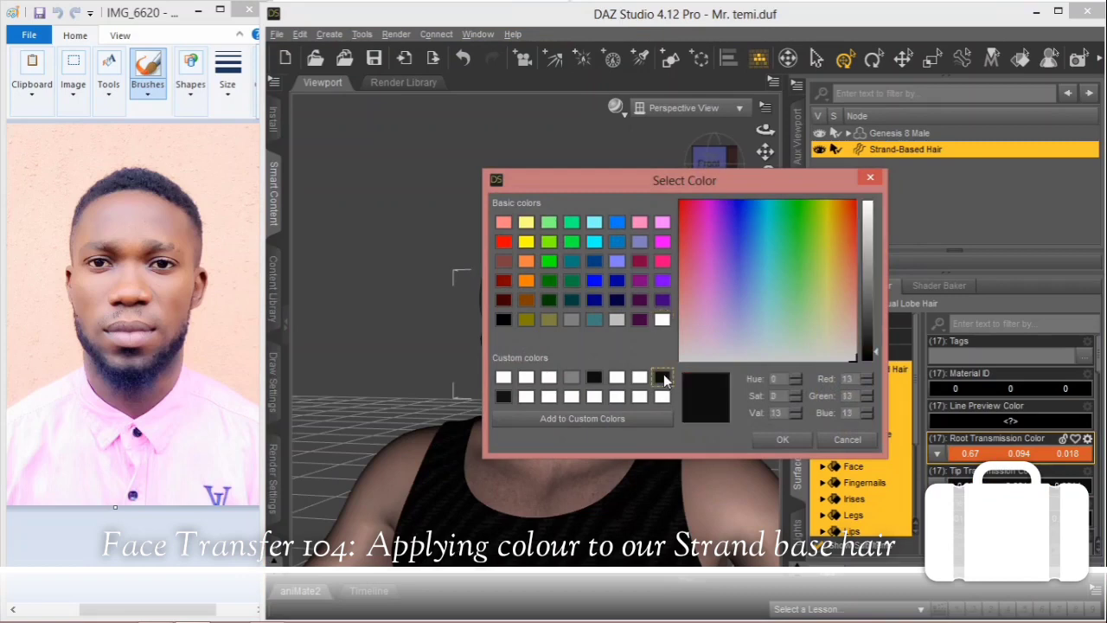
{"action": "left_click", "coordinate": [781, 439]}
Set the beard's Hair Root Color to the same near-black 13, 13, 13.
{"action": "scroll", "coordinate": [992, 478], "scroll_direction": "down", "scroll_amount": 5}
{"action": "scroll", "coordinate": [992, 479], "scroll_direction": "up", "scroll_amount": 5}
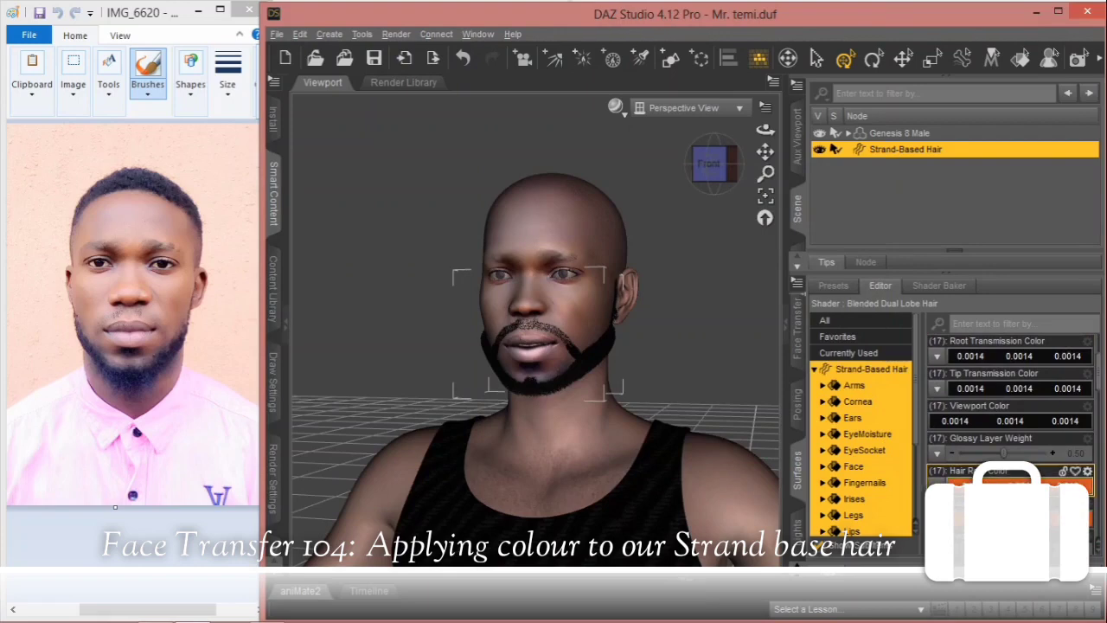
{"action": "left_click", "coordinate": [986, 486]}
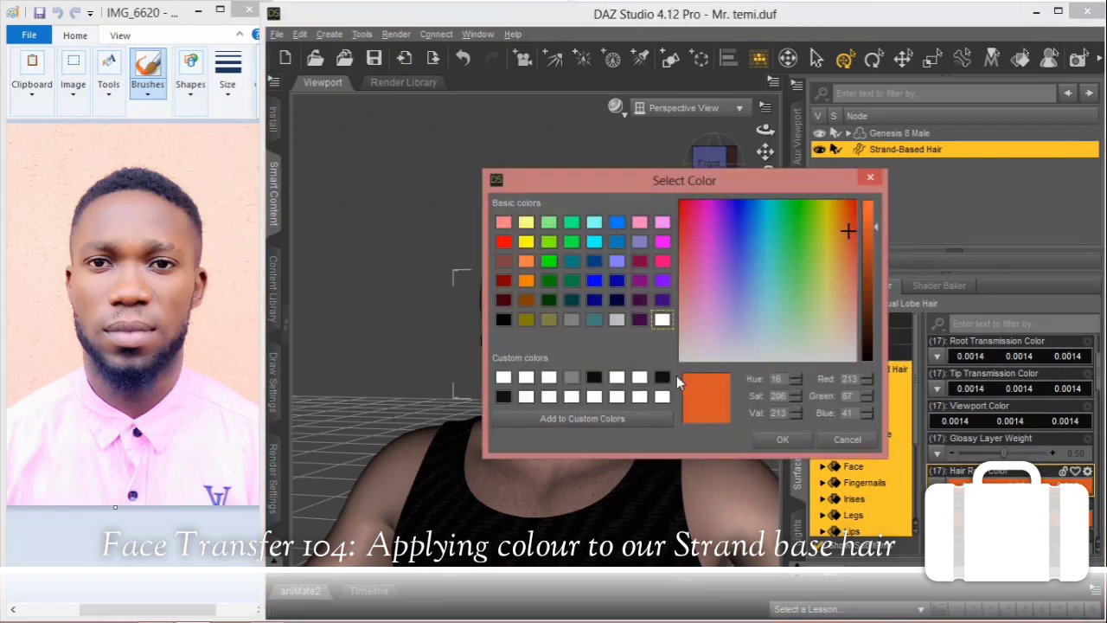
{"action": "left_click", "coordinate": [662, 378]}
{"action": "left_click", "coordinate": [780, 441]}
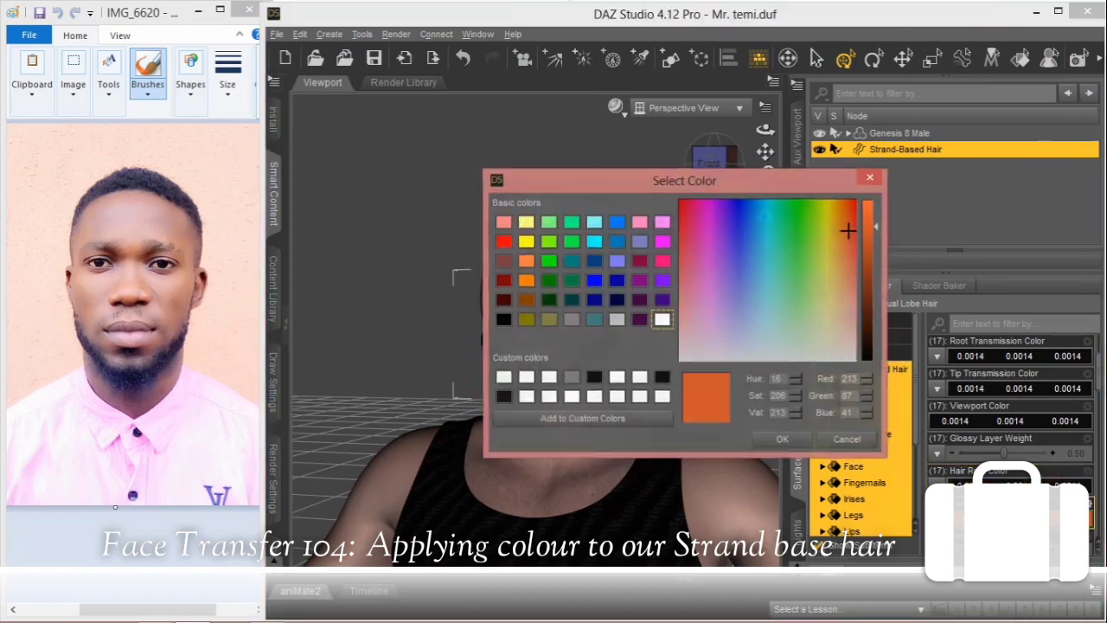
{"action": "left_click", "coordinate": [662, 378]}
{"action": "left_click", "coordinate": [783, 441]}
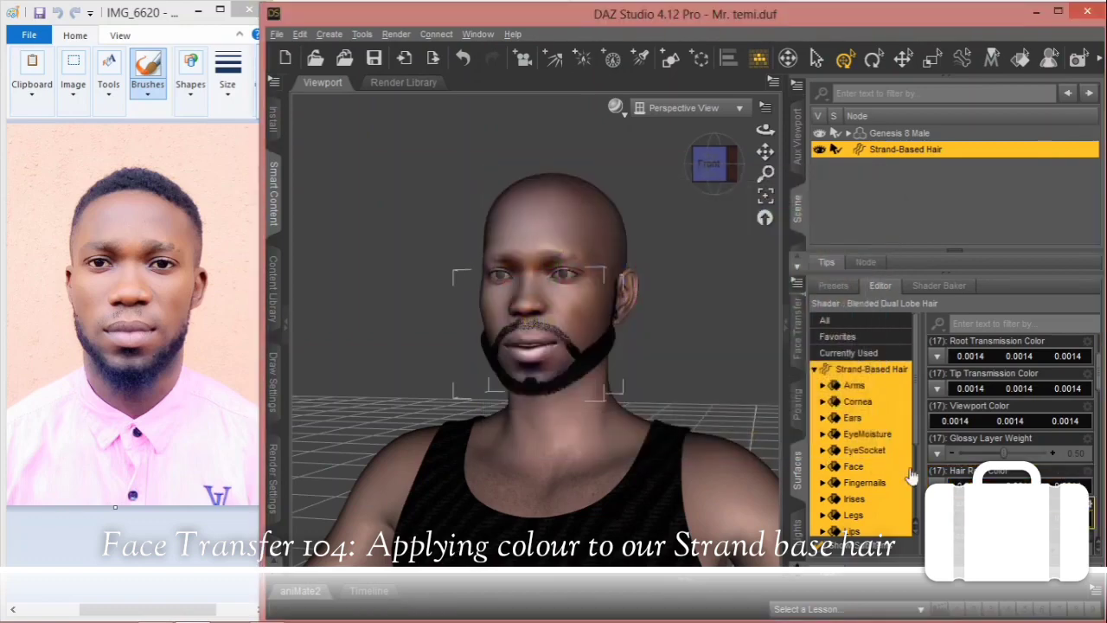
{"action": "scroll", "coordinate": [1055, 502], "scroll_direction": "down", "scroll_amount": 3}
{"action": "scroll", "coordinate": [1010, 432], "scroll_direction": "down", "scroll_amount": 5}
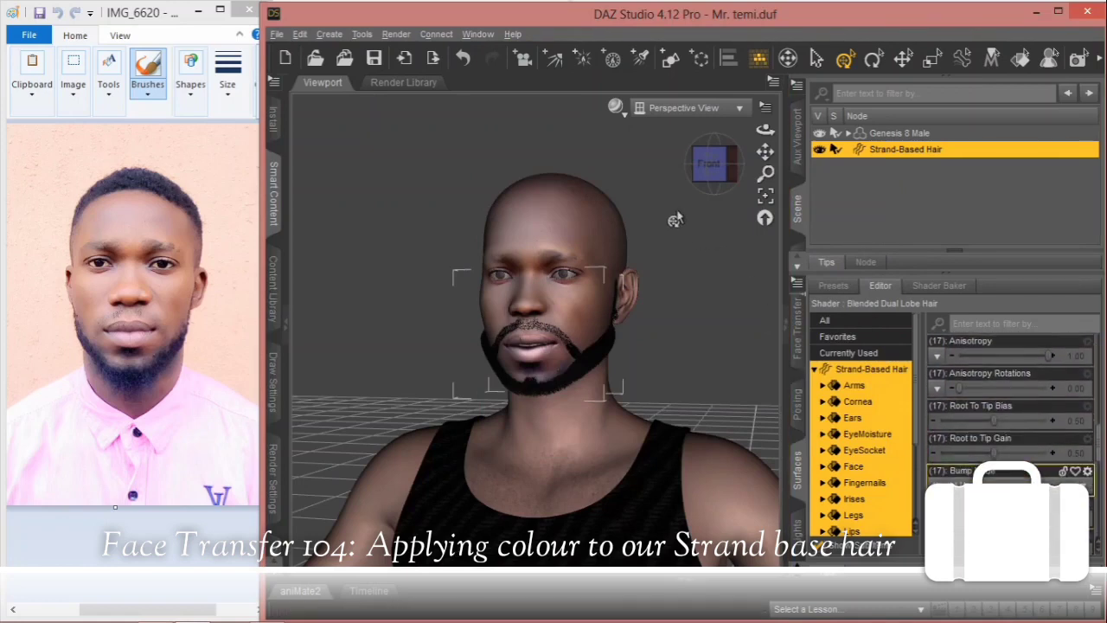
Switch the viewport draw style to NVIDIA Iray to preview the black beard.
{"action": "left_click", "coordinate": [622, 113]}
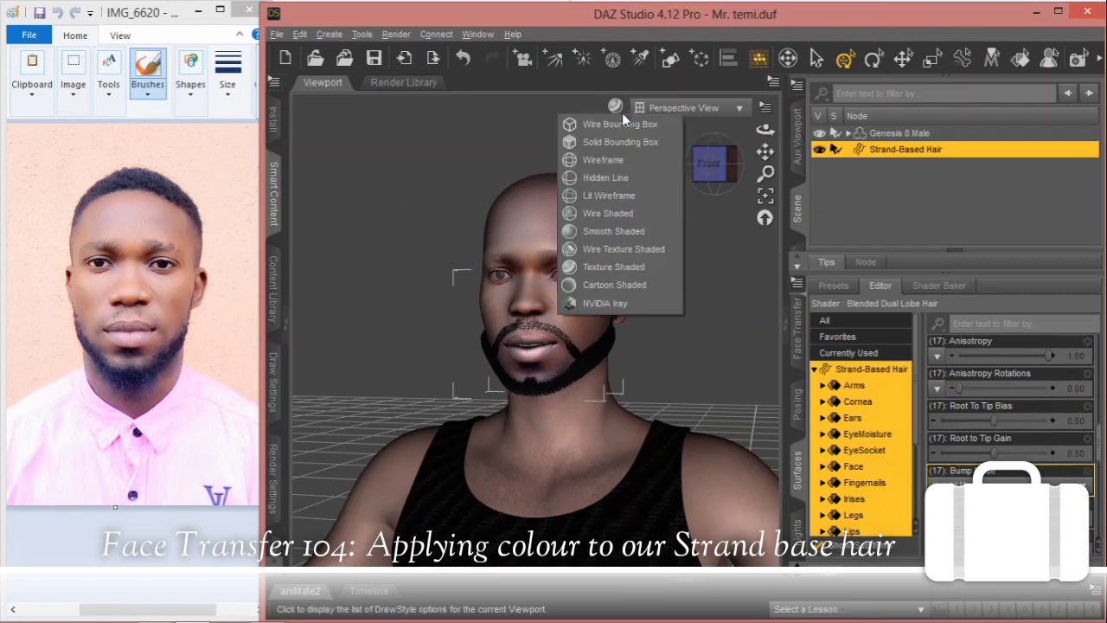
{"action": "left_click", "coordinate": [635, 304]}
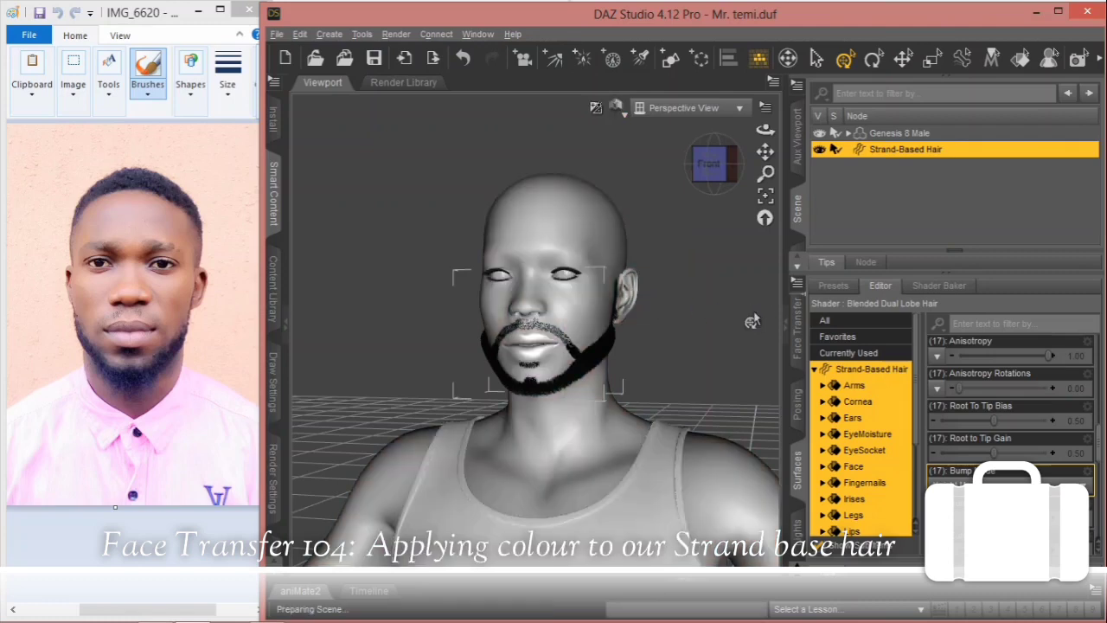